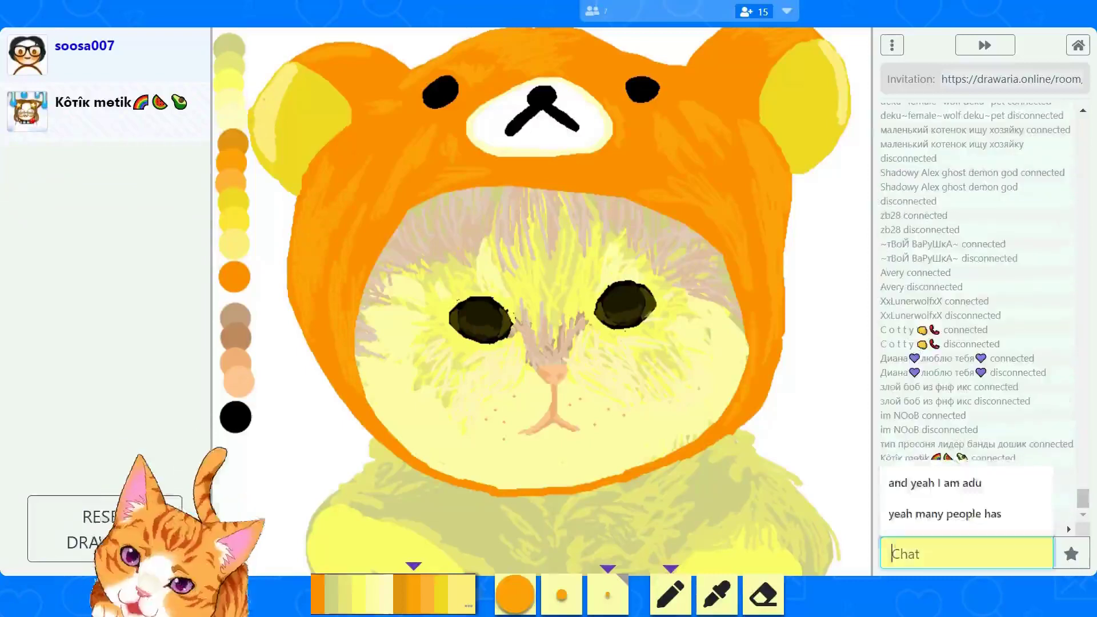
Post the chat messages "hi welcom" and "Making a vid".
type("hi welcom")
key("Return")
type("Making a vid")
key("Return")
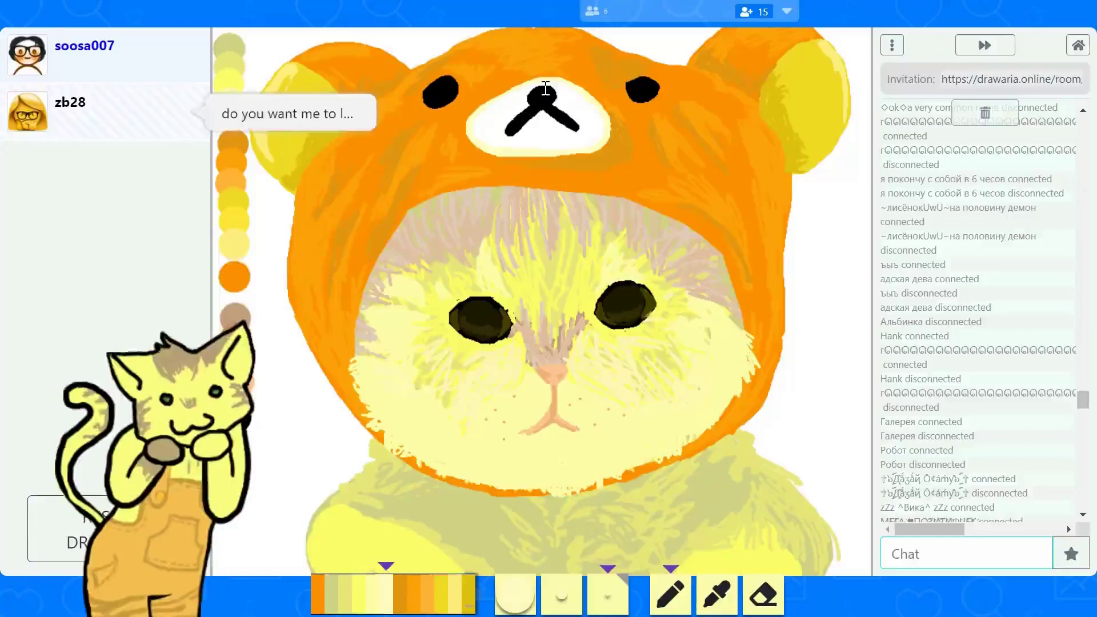
Reply in the chat with "I am cool eather way" and "welcom".
type("I am cool eather way")
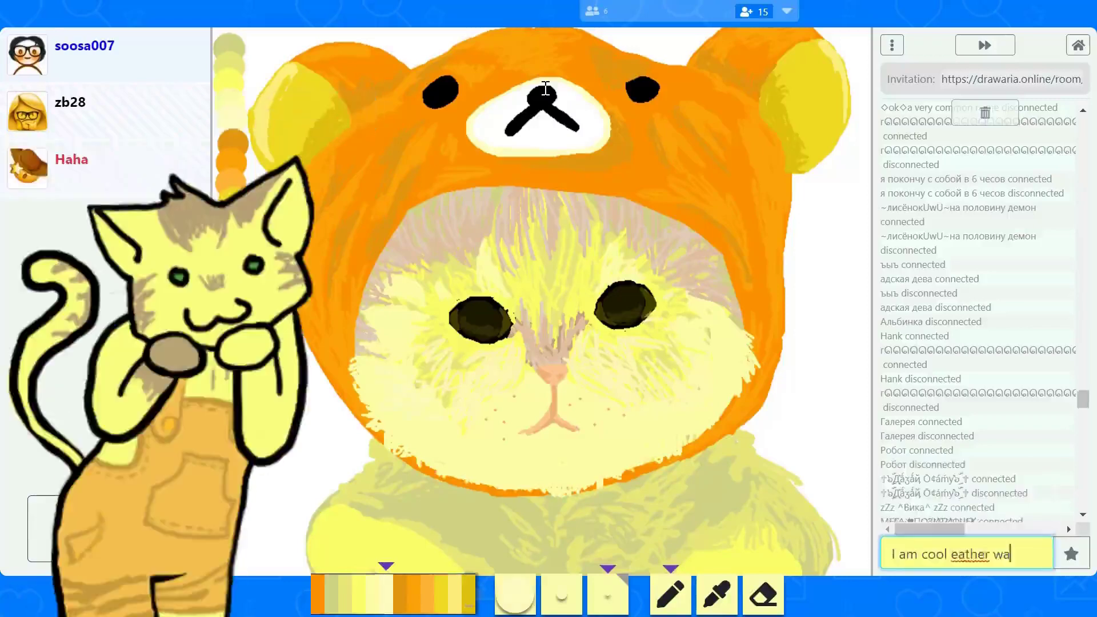
key("Return")
type("welcom")
key("Return")
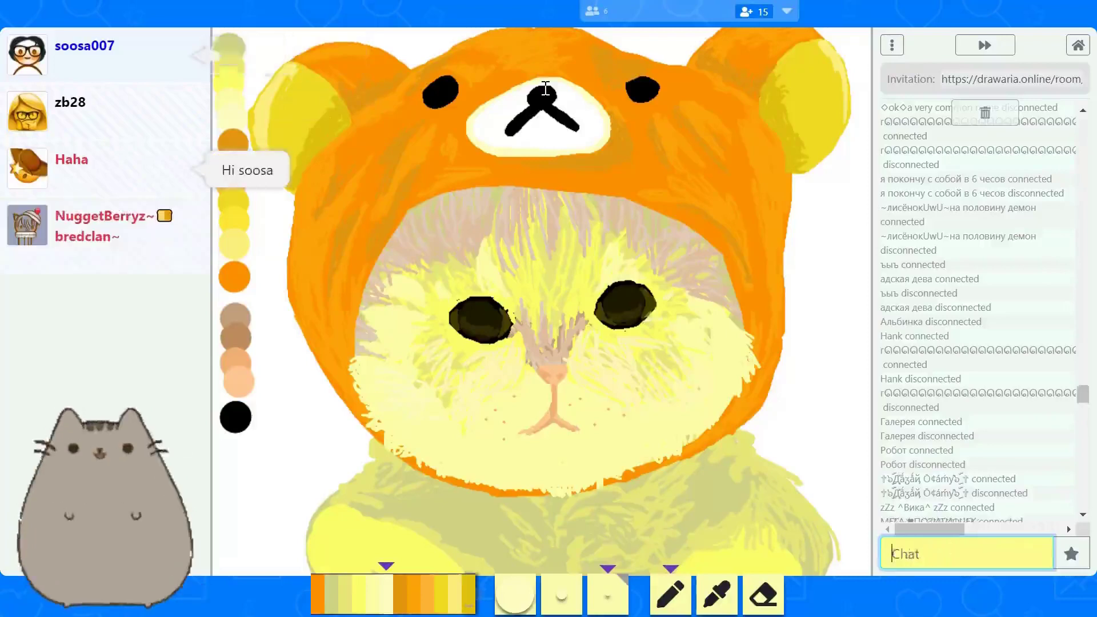
Post "thanx", "btw recording" and "so nothing too personla in chat xP" in the room chat.
type("thanx")
key("Return")
type("btw recording")
key("Return")
type("so nothing too personla in chat xP")
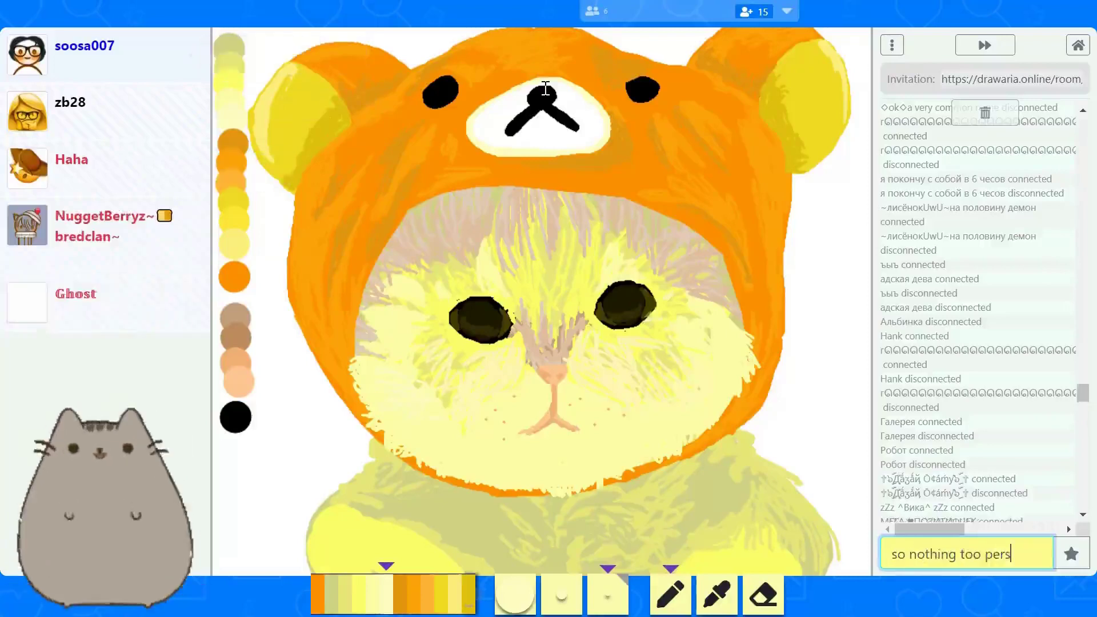
key("Return")
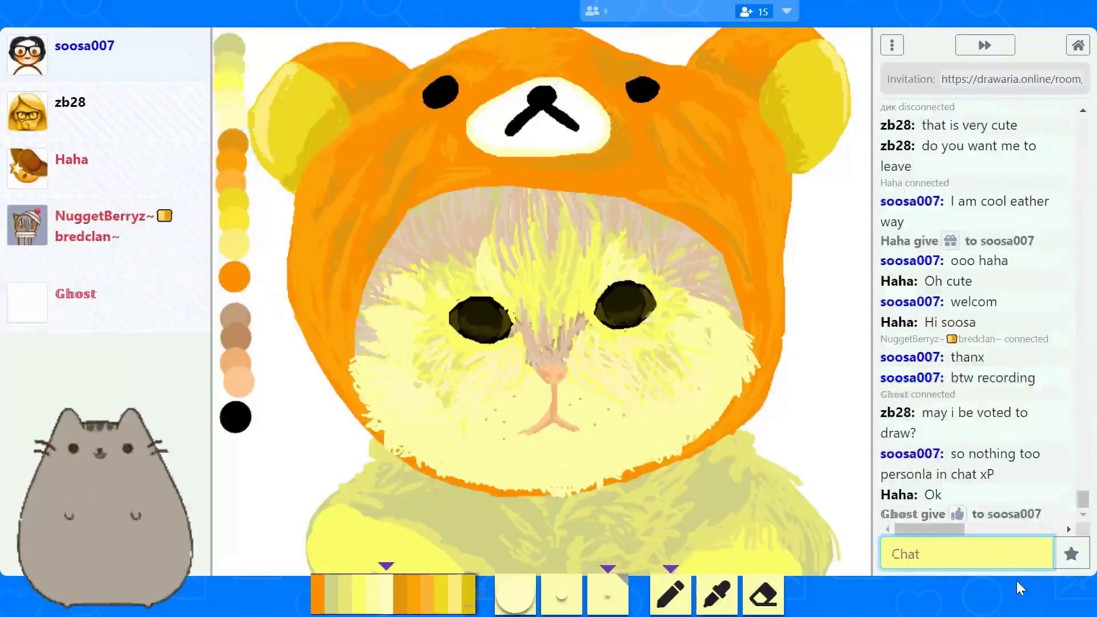
Post "thanx I love kittens" and "found this adorable pic online and just had to draw it" in the chat.
type("thanx I love kittens")
key("Return")
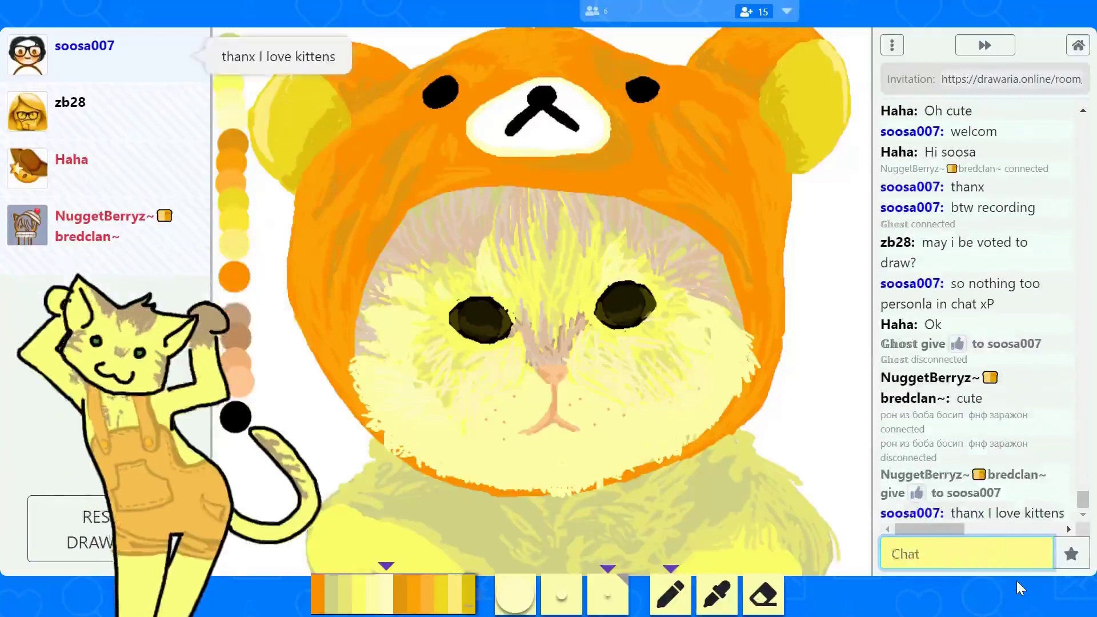
type("found this adorable pic online and just had to draw it")
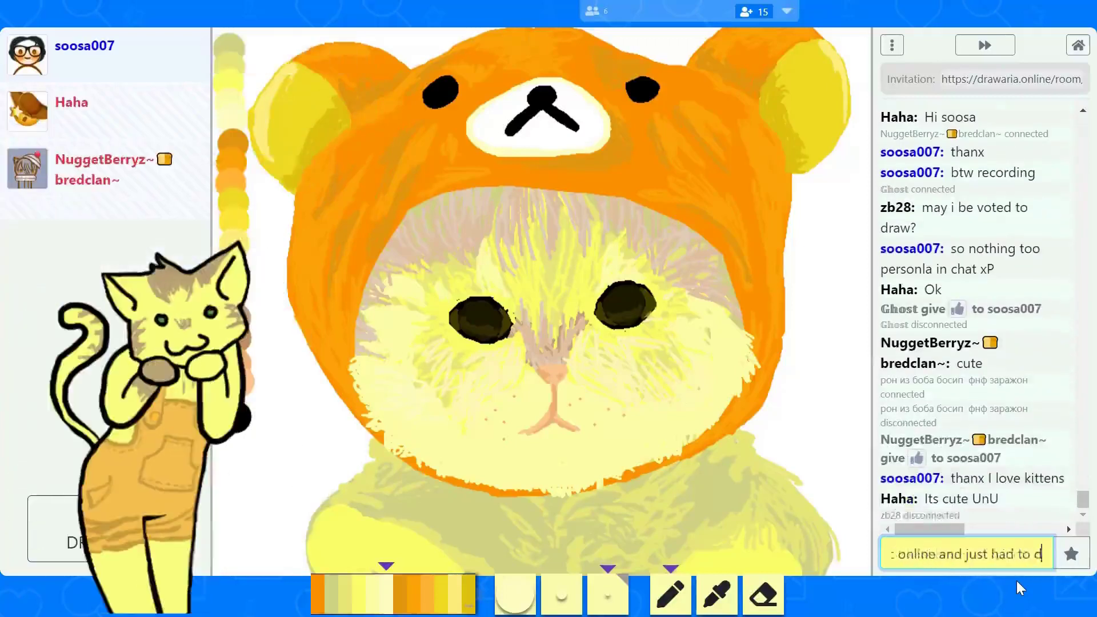
key("Return")
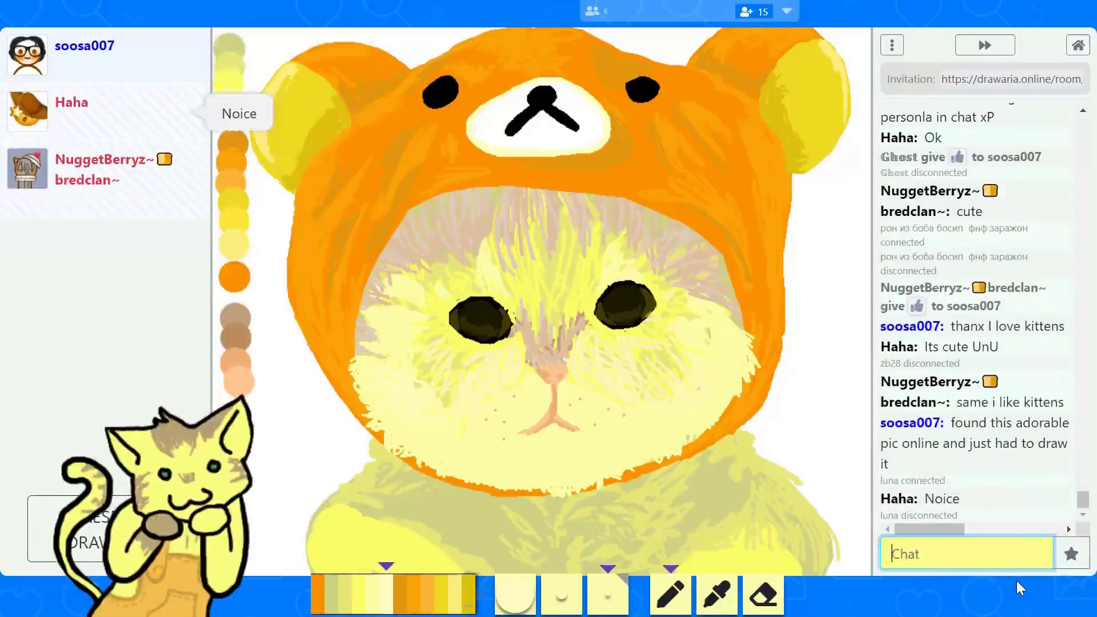
type("after I finish wana draw")
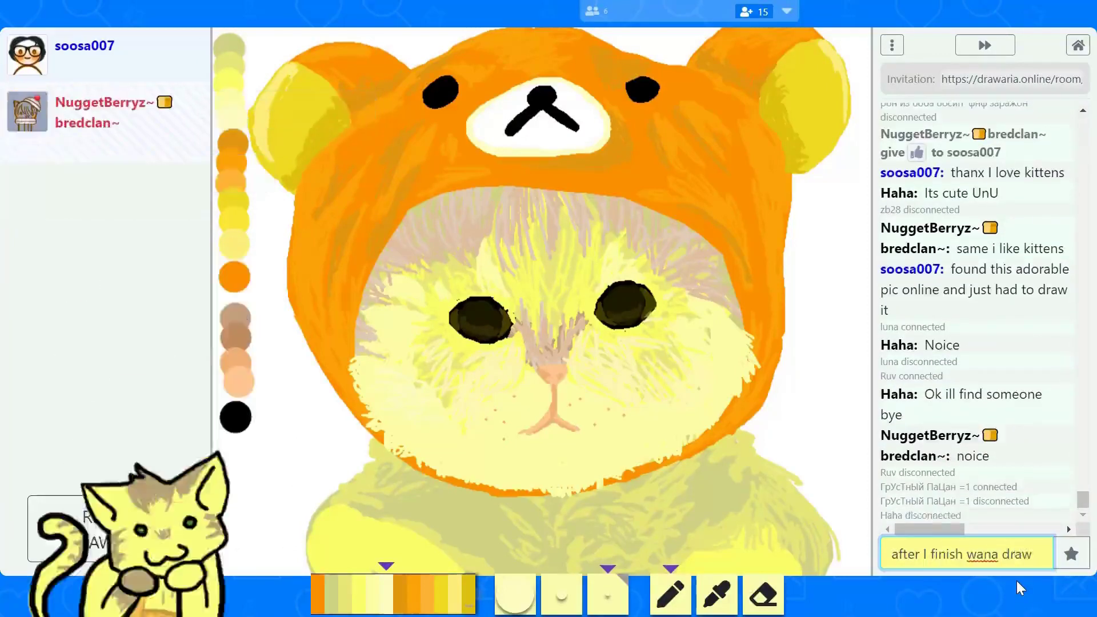
key("BackSpace")
key("BackSpace")
key("BackSpace")
key("BackSpace")
key("BackSpace")
key("BackSpace")
key("BackSpace")
key("BackSpace")
key("BackSpace")
key("BackSpace")
key("BackSpace")
key("BackSpace")
key("BackSpace")
key("BackSpace")
key("BackSpace")
key("BackSpace")
key("BackSpace")
key("BackSpace")
key("BackSpace")
key("BackSpace")
Post the short chat messages "xD" and "thanx".
type("xD")
key("Return")
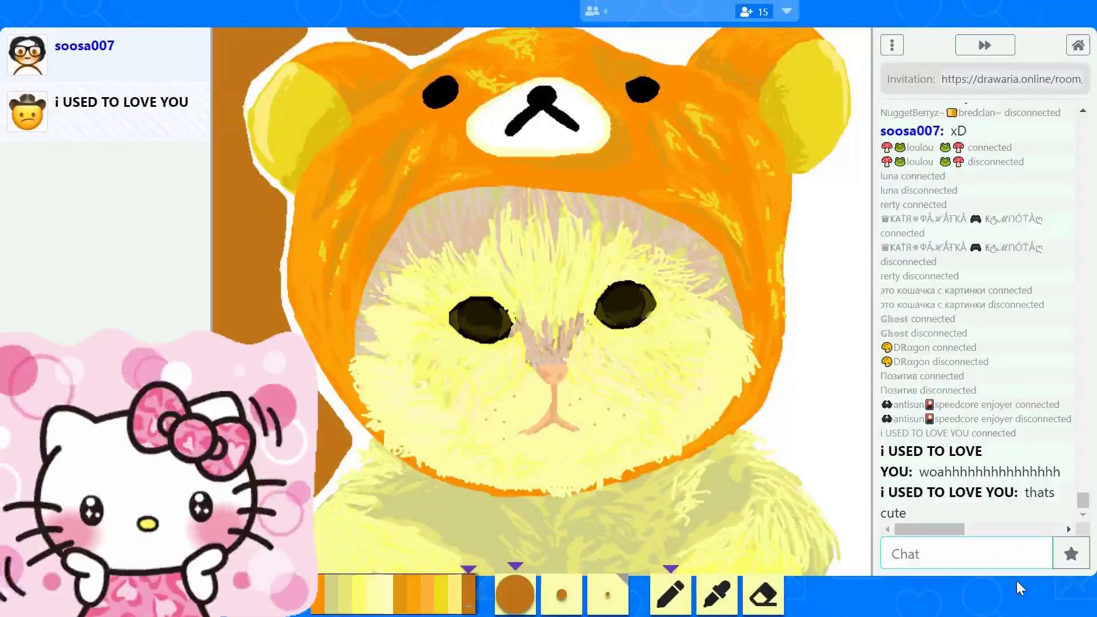
left_click(1018, 581)
type("thanx")
key("Return")
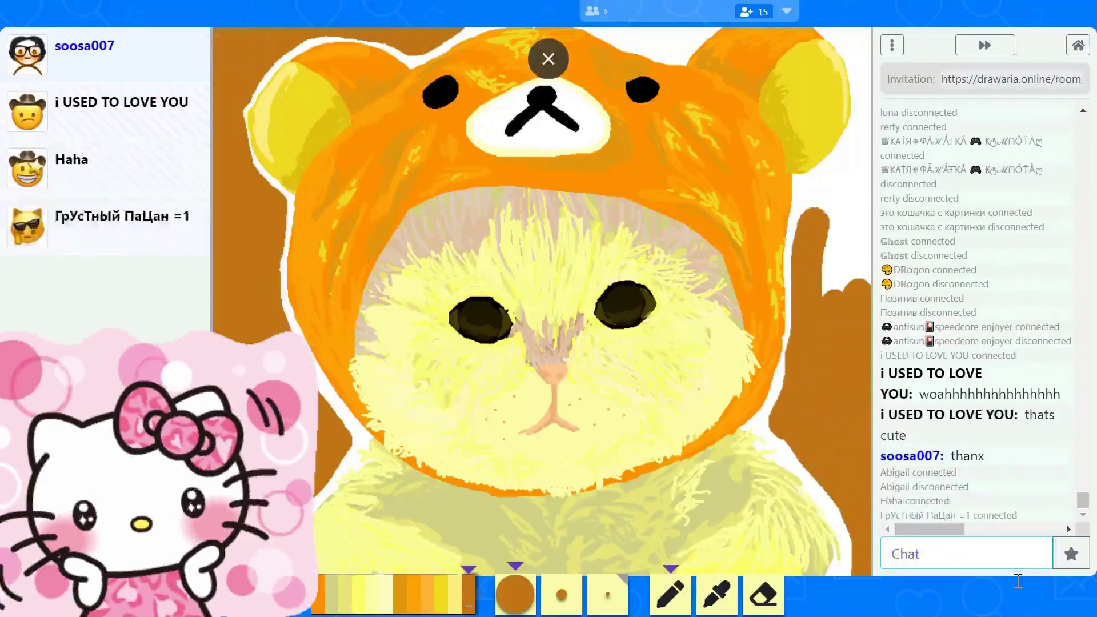
Post the chat messages "wb haha" and "2 cowboys in same room rare".
left_click(974, 549)
type("wb haha")
key("Return")
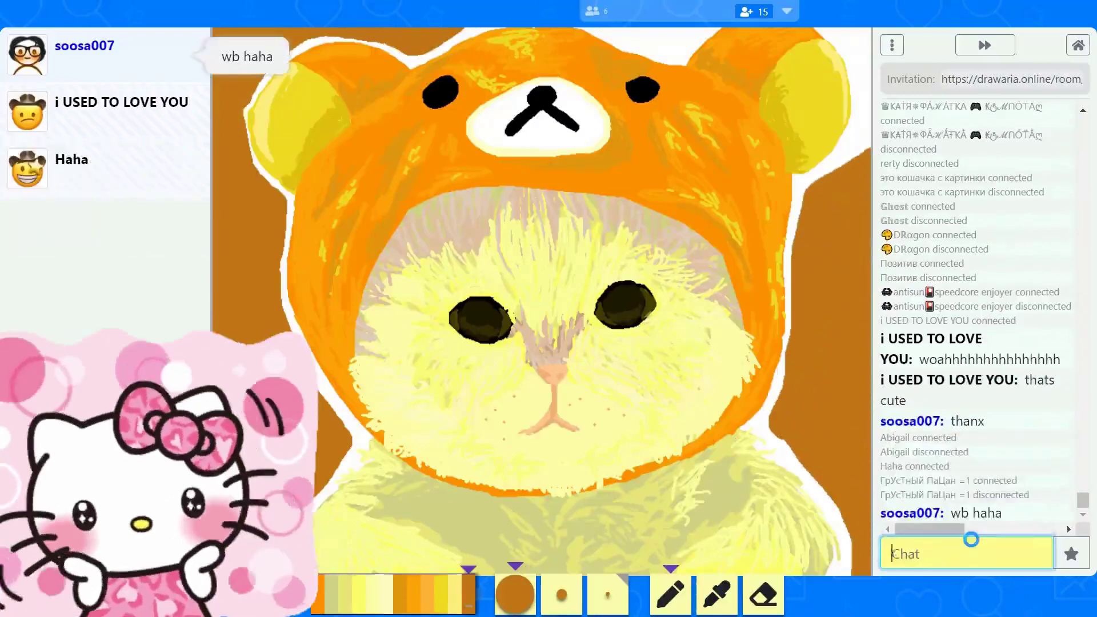
type("2 cowboys in same room rare")
key("Return")
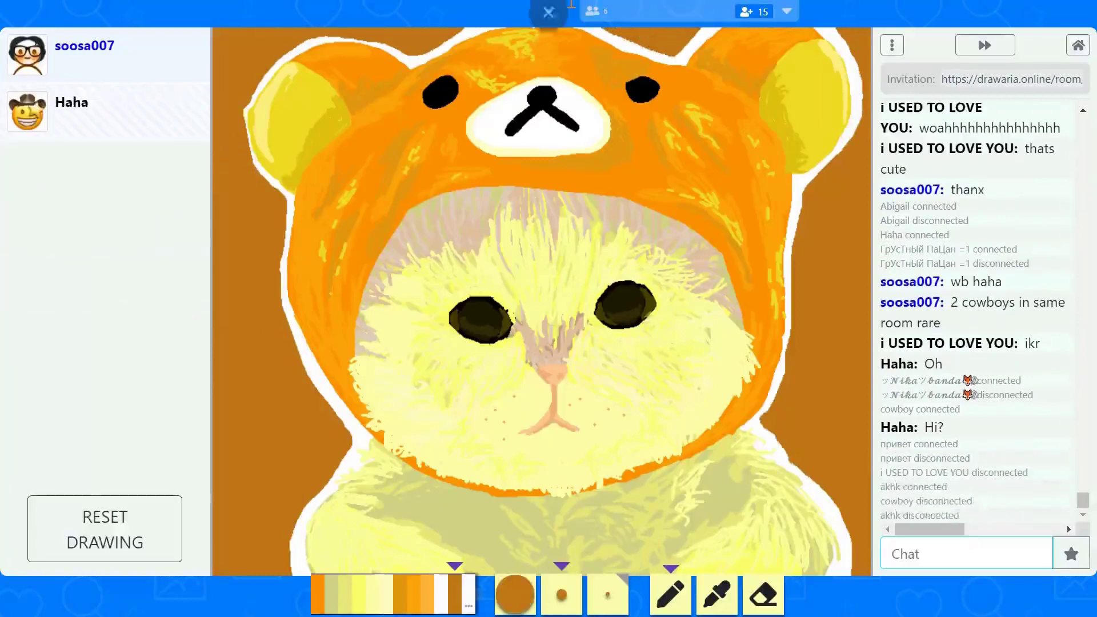
Post "yee I just think I wana add something to the eyes" and "not sure what tho" in the chat.
left_click(914, 554)
type("yee")
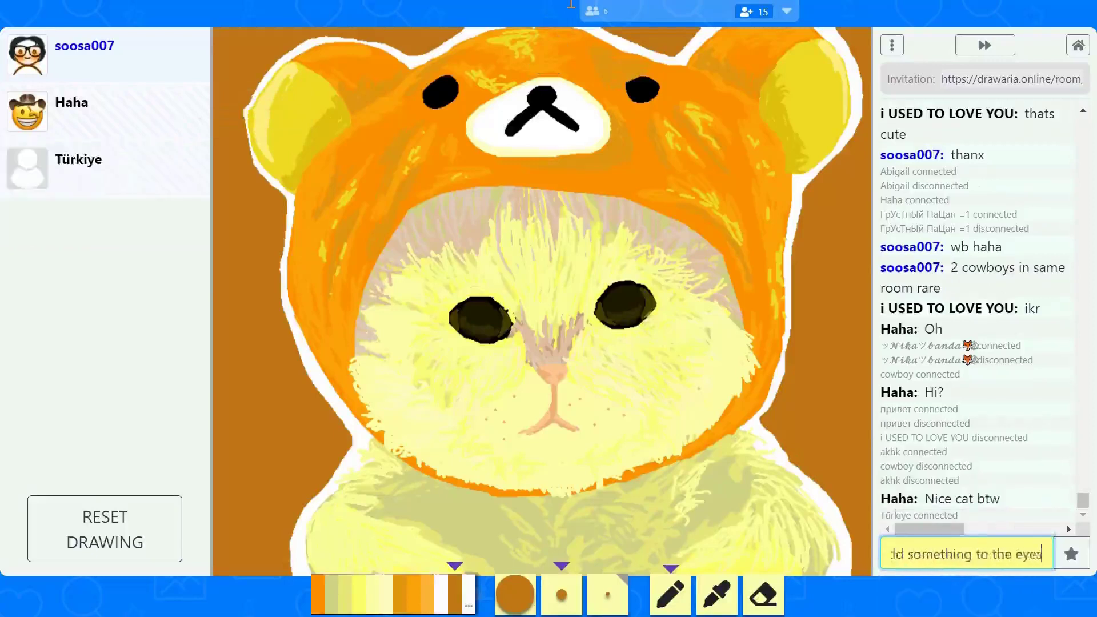
key("Return")
type("not sure what tho")
key("Return")
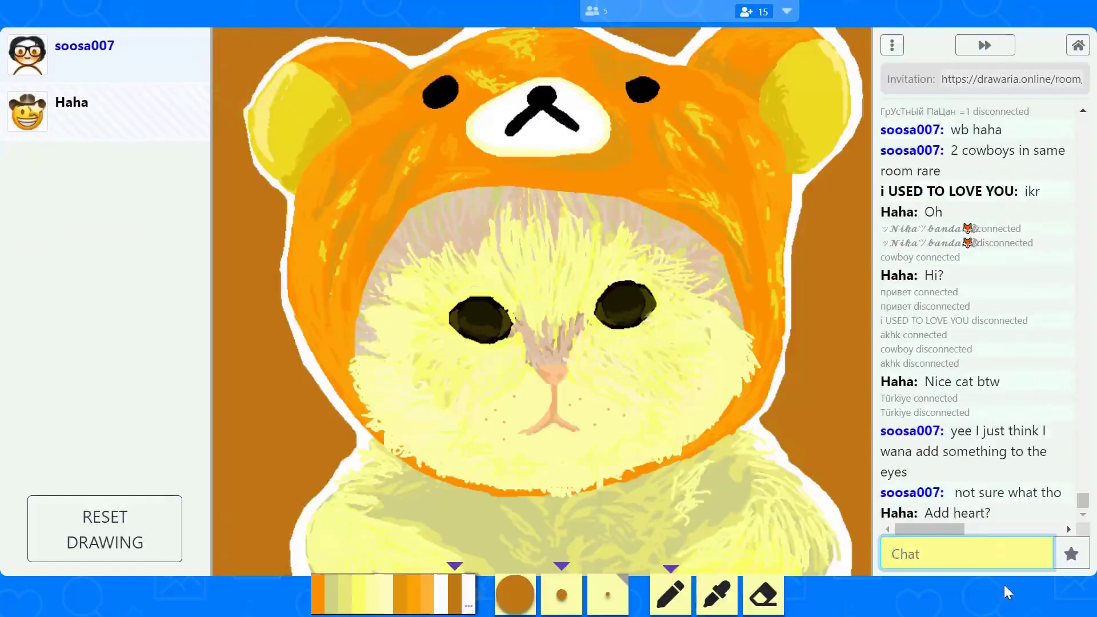
Answer the heart suggestion in the chat with "ye maby after it redy" and "I wana it to look realistic".
type("ye maby after it redy")
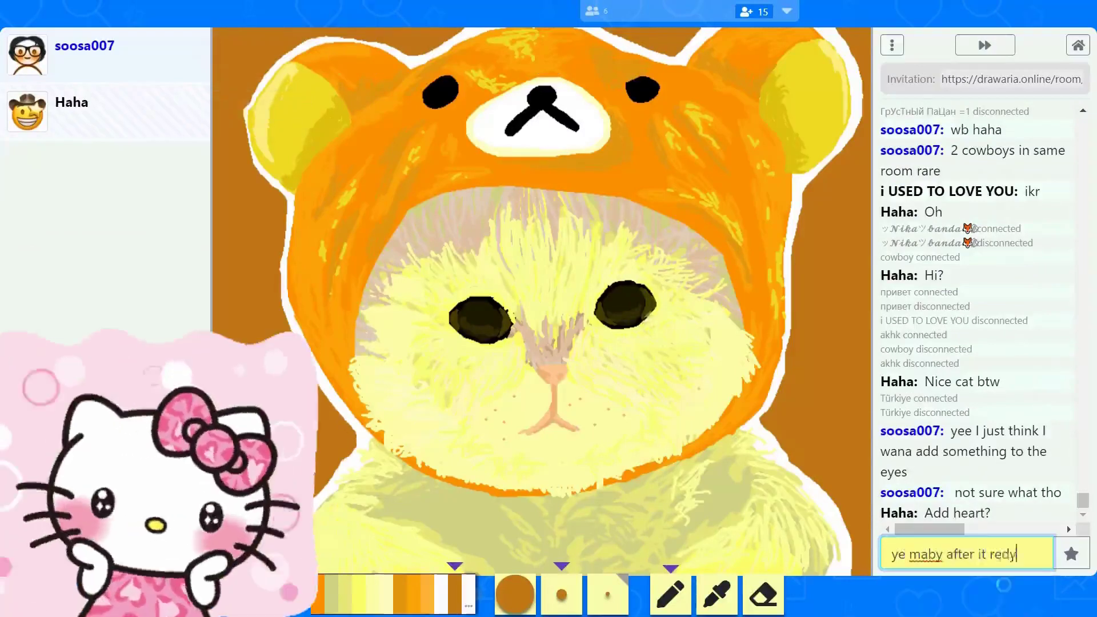
key("Return")
type("I wana it to look realistic")
key("Return")
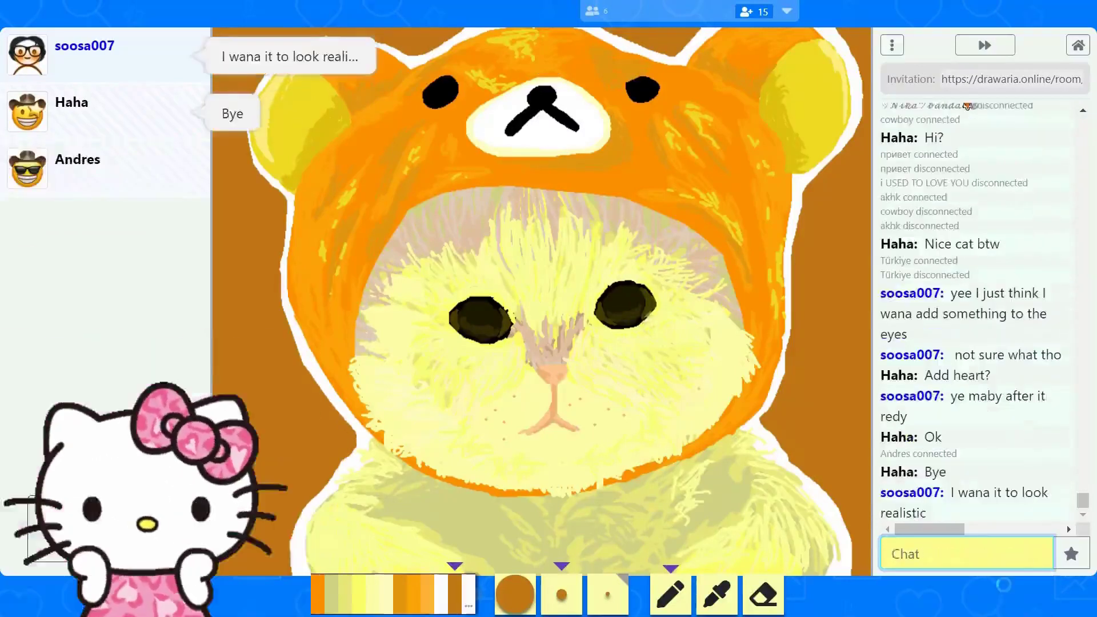
Touch up the edge of the hood opening in orange and trim the white outline with the background brown.
left_click(608, 595)
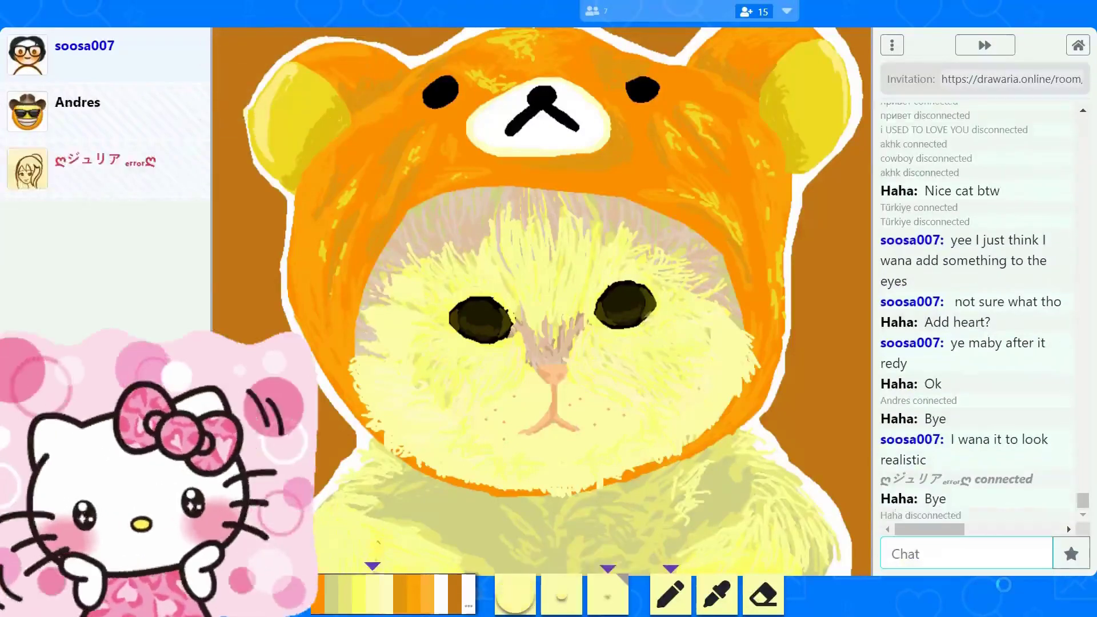
left_click(320, 595)
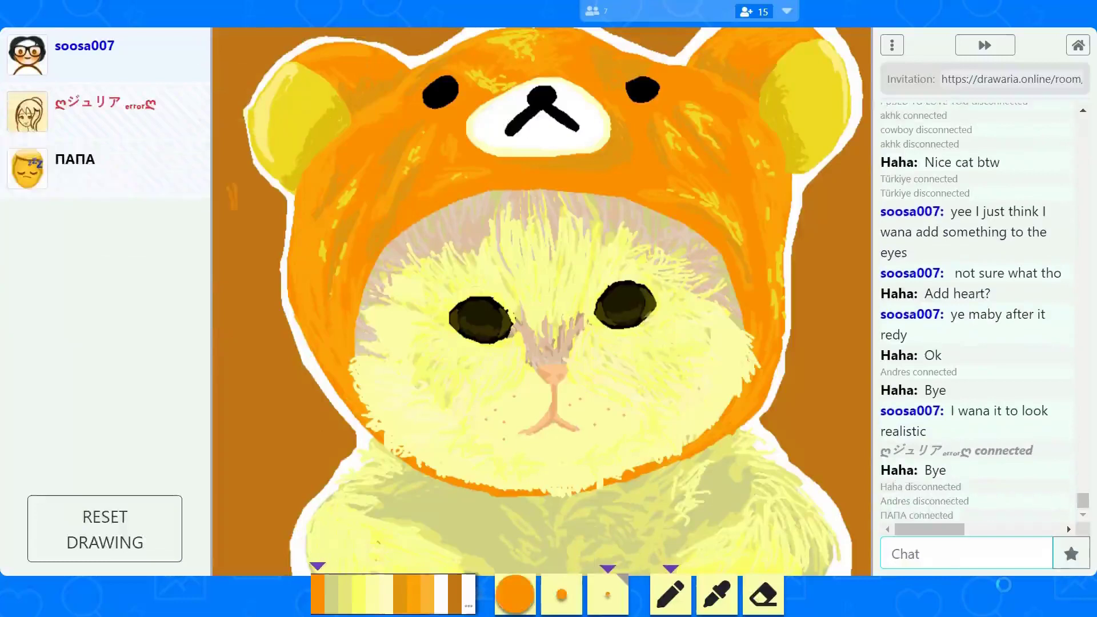
left_click(455, 595)
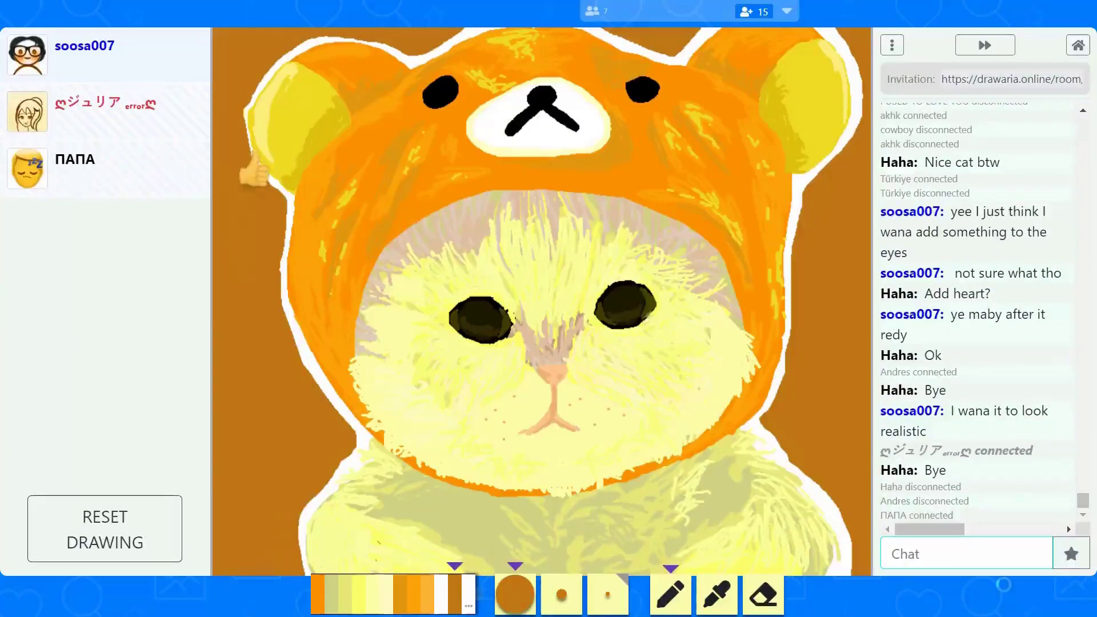
Reply "sure thing" in the chat to the player asking to join.
left_click(102, 105)
left_click(966, 554)
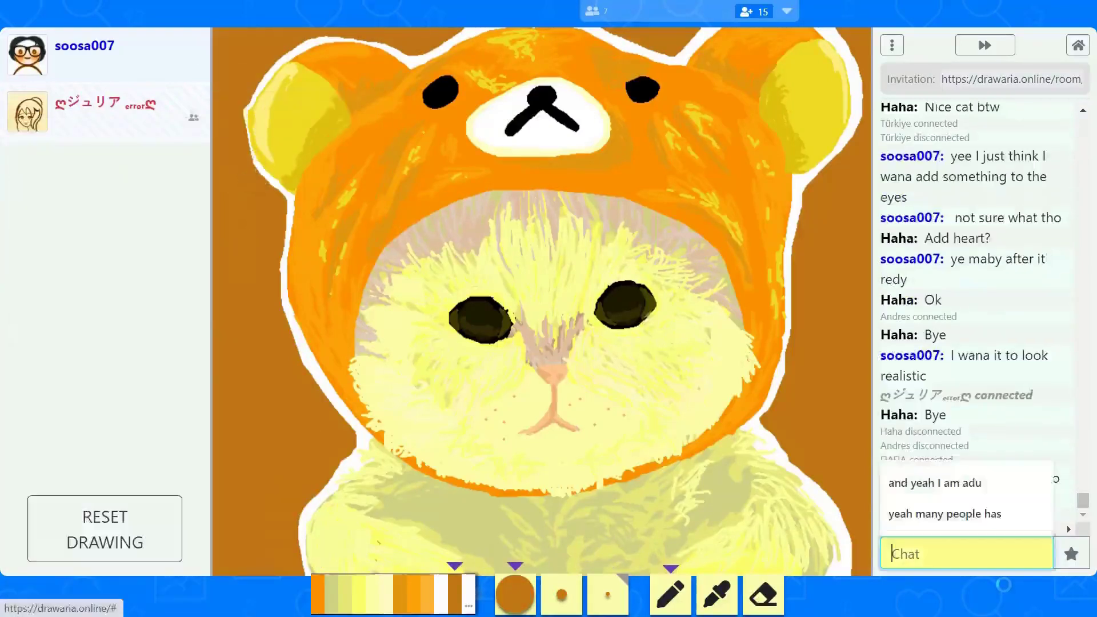
type("sure thing")
key("Return")
Post "I just wana draw this solo after it wana draw together?" and "im recording btw" in the chat.
type("I just w")
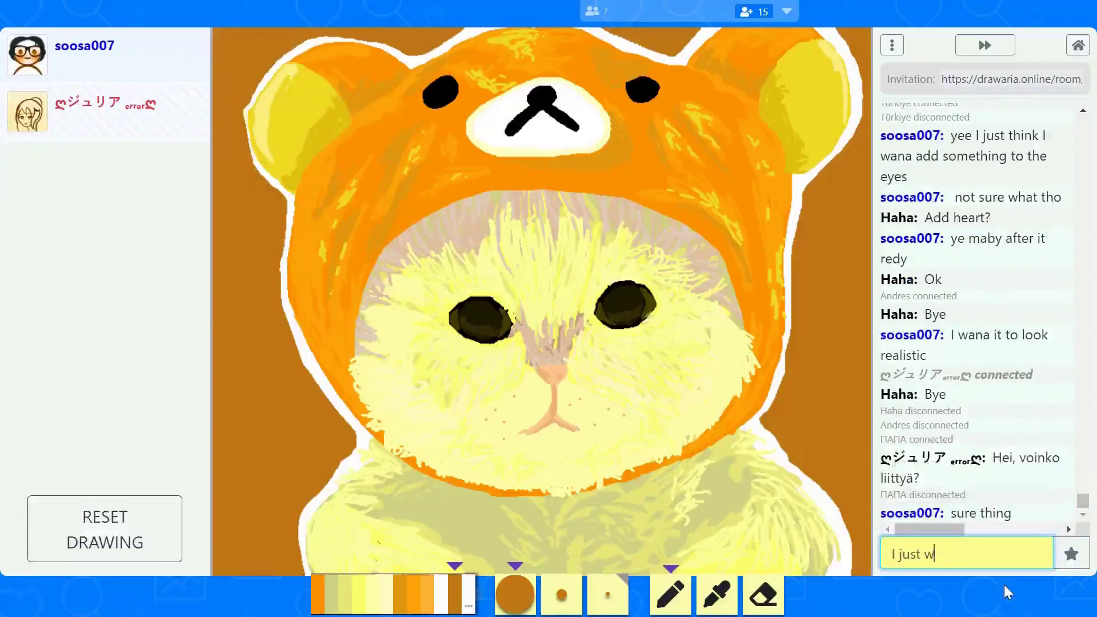
type("ana draw this solo after it wana draw together")
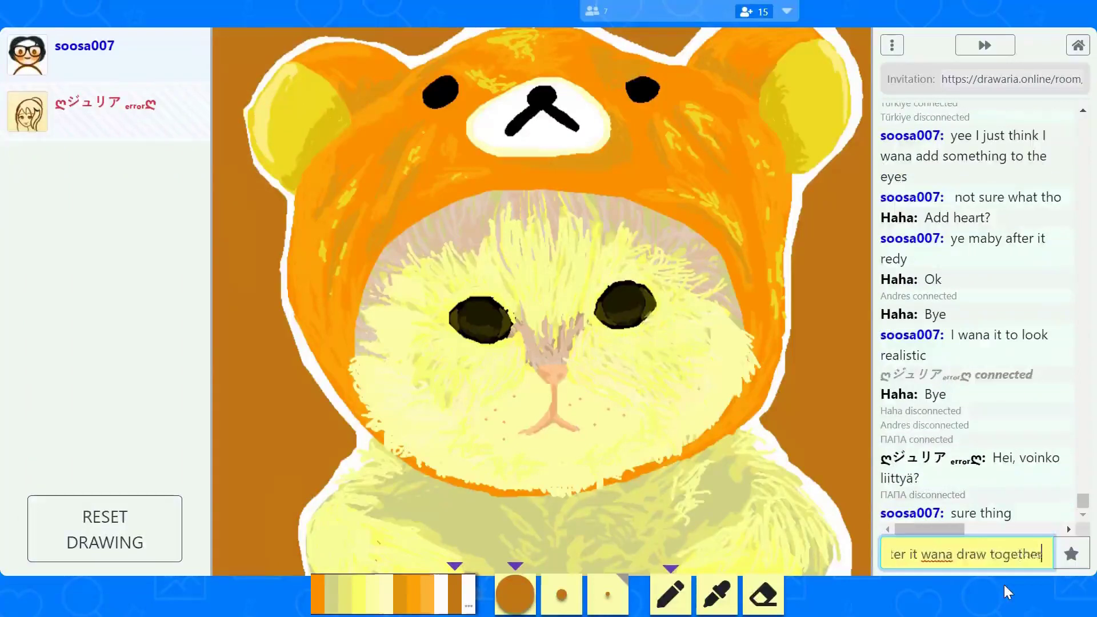
type("?")
key("Return")
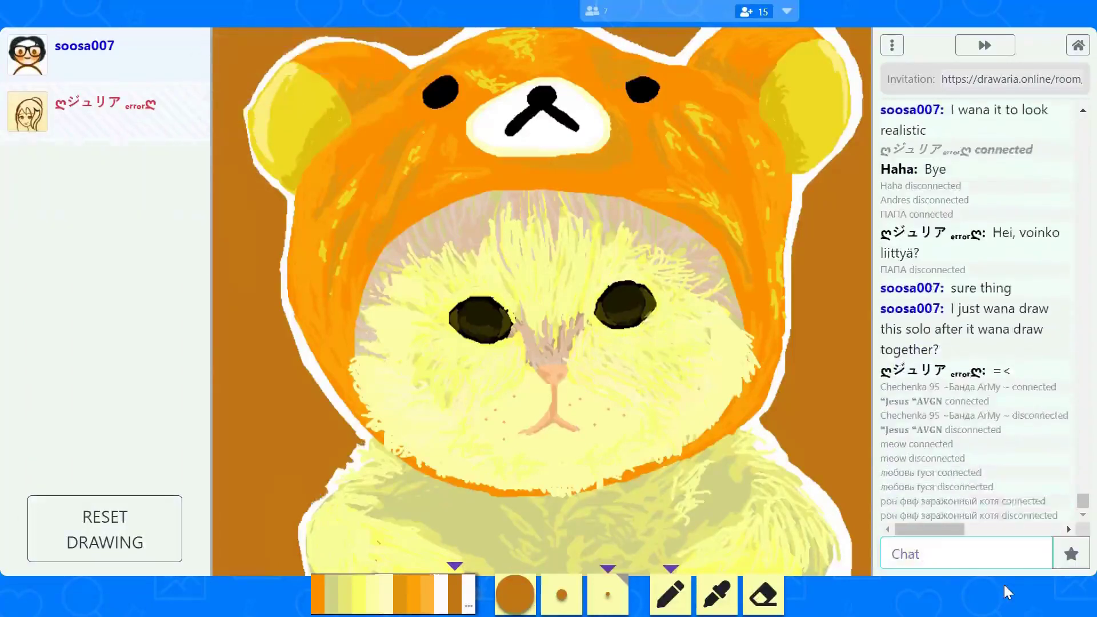
type("im recording btw")
key("Return")
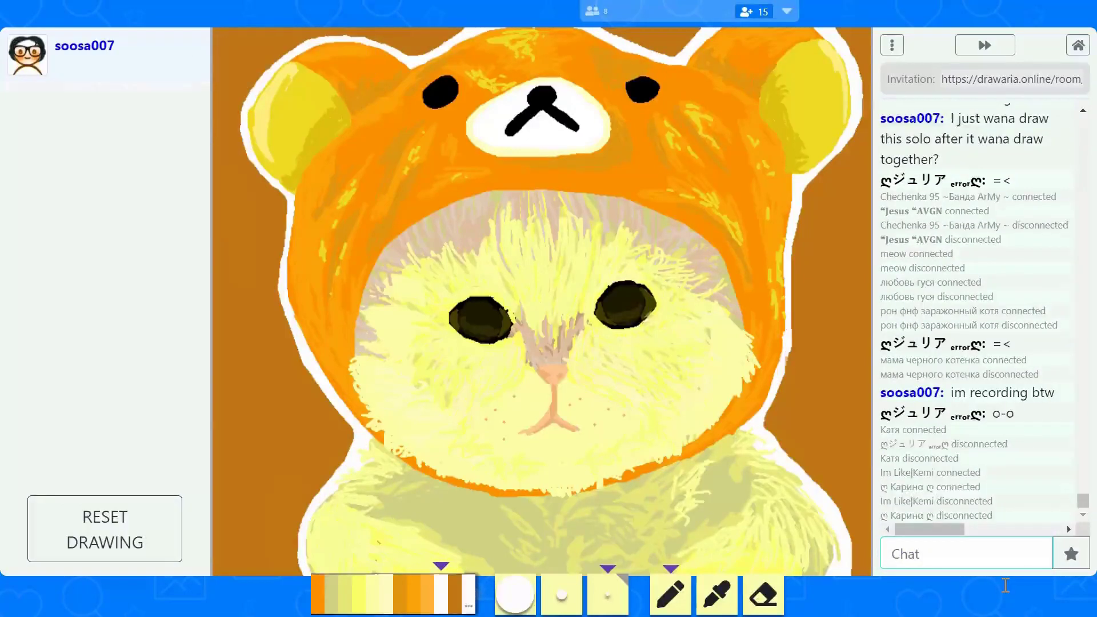
Mix a custom khaki colour and paint fur shading strokes across the cheeks around both eyes.
left_click(400, 594)
left_click(468, 606)
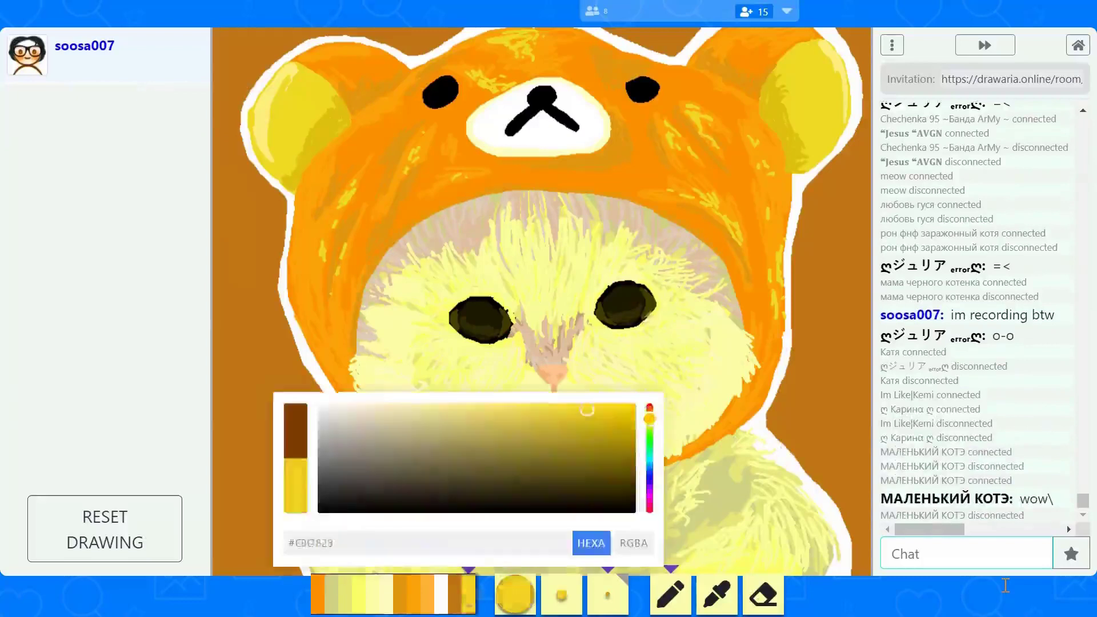
left_click_drag(646, 308, 683, 331)
left_click_drag(369, 317, 403, 346)
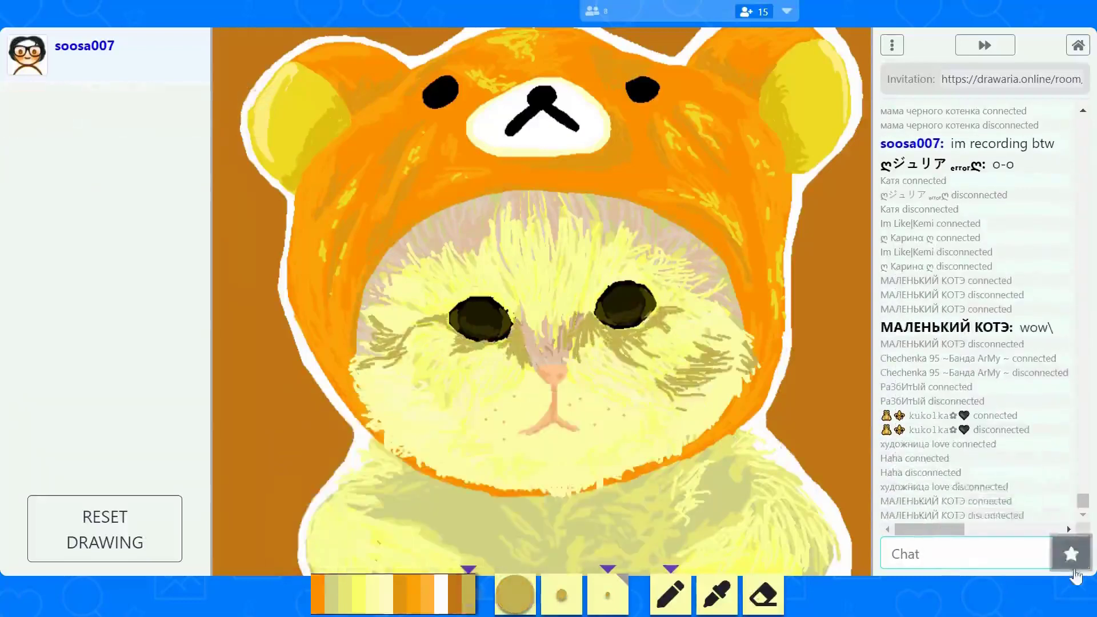
Add white whiskers and heart highlights in both eyes, and submit the drawing to the gallery.
right_click(830, 254)
left_click(958, 437)
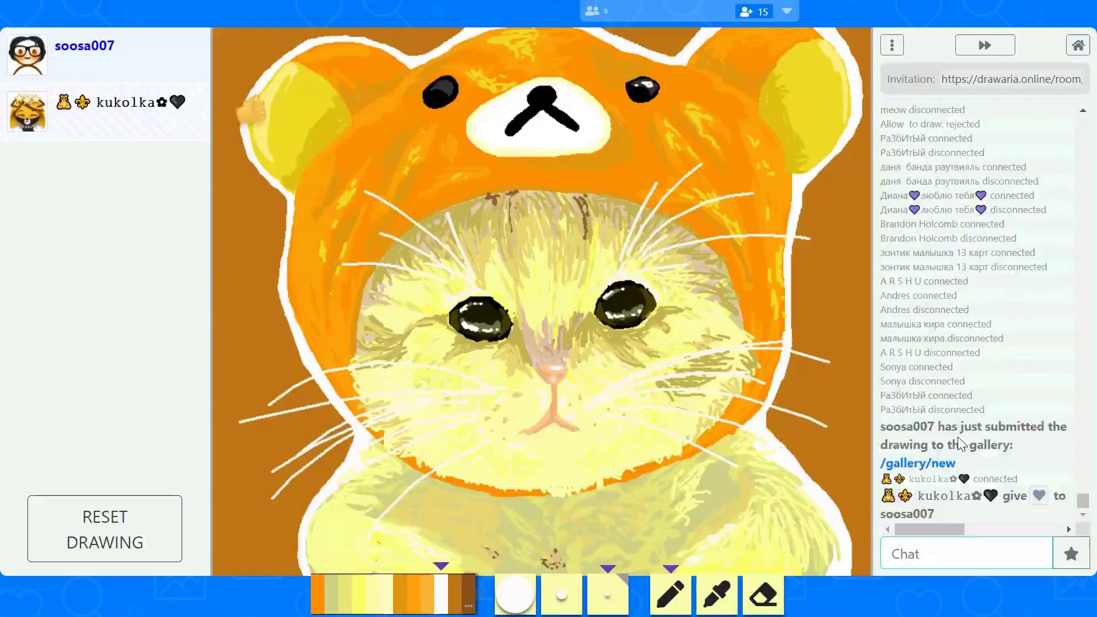
right_click(960, 444)
key("Escape")
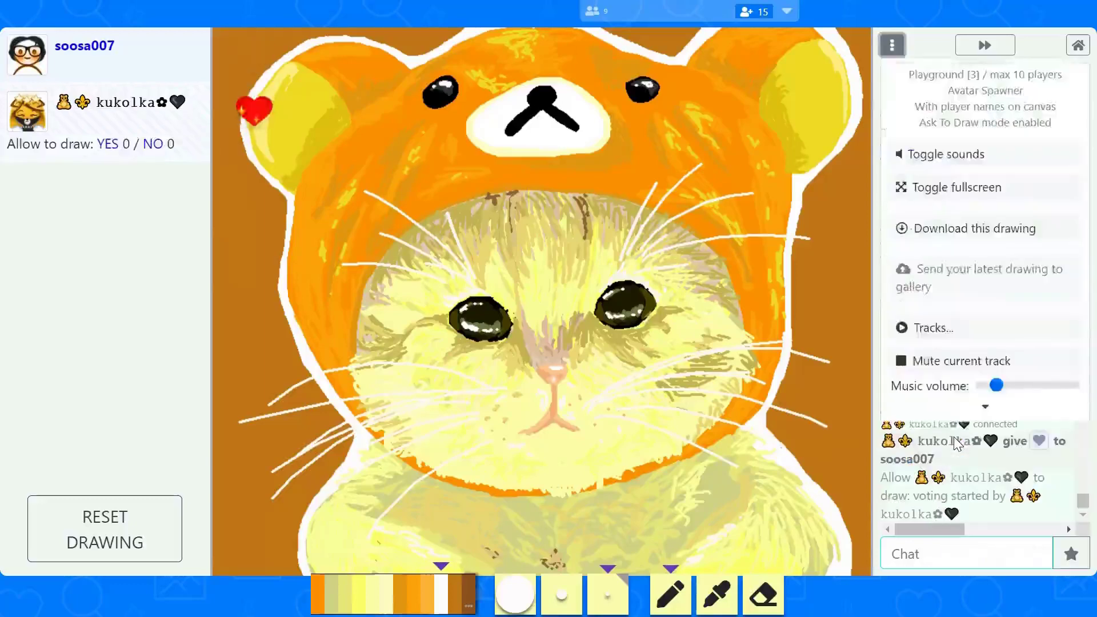
left_click(927, 451)
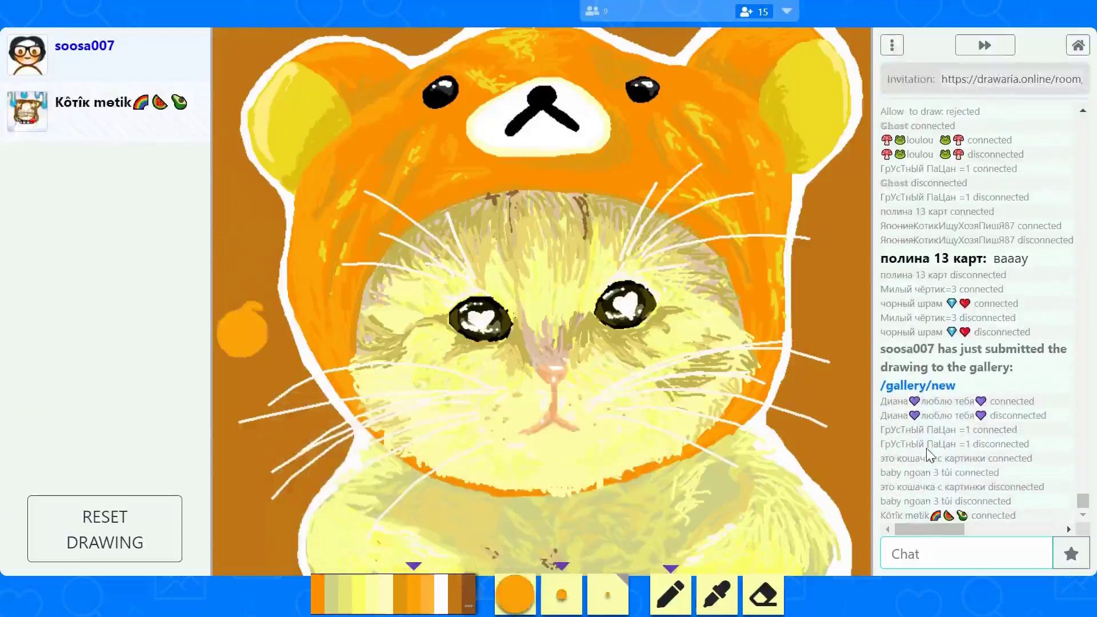
Paint large orange dots across the brown background around the cat.
right_click(853, 200)
left_click(853, 227)
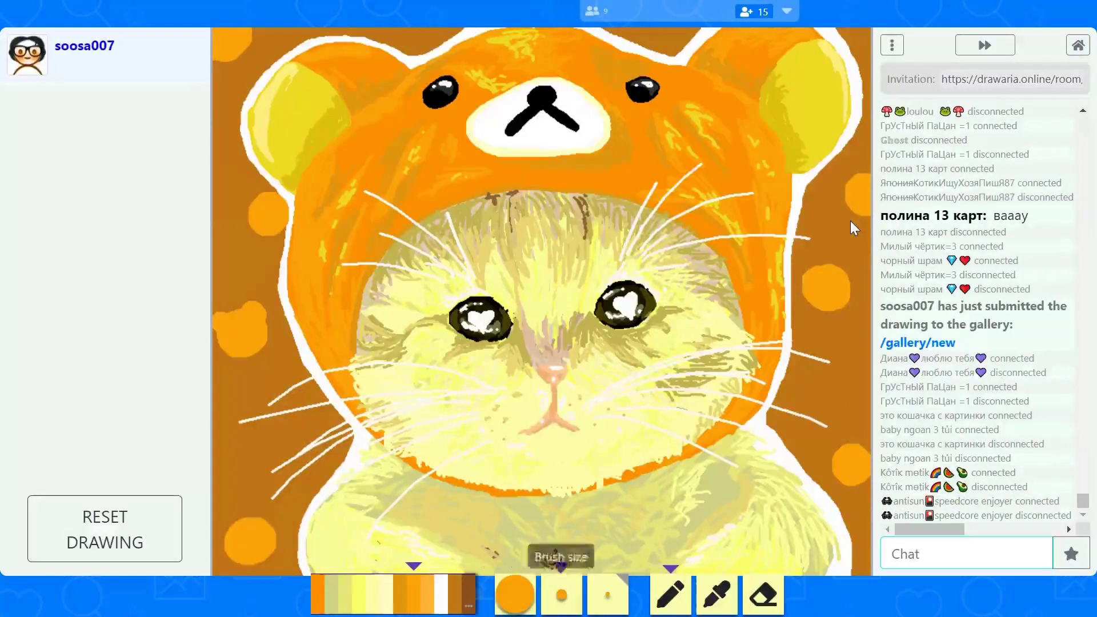